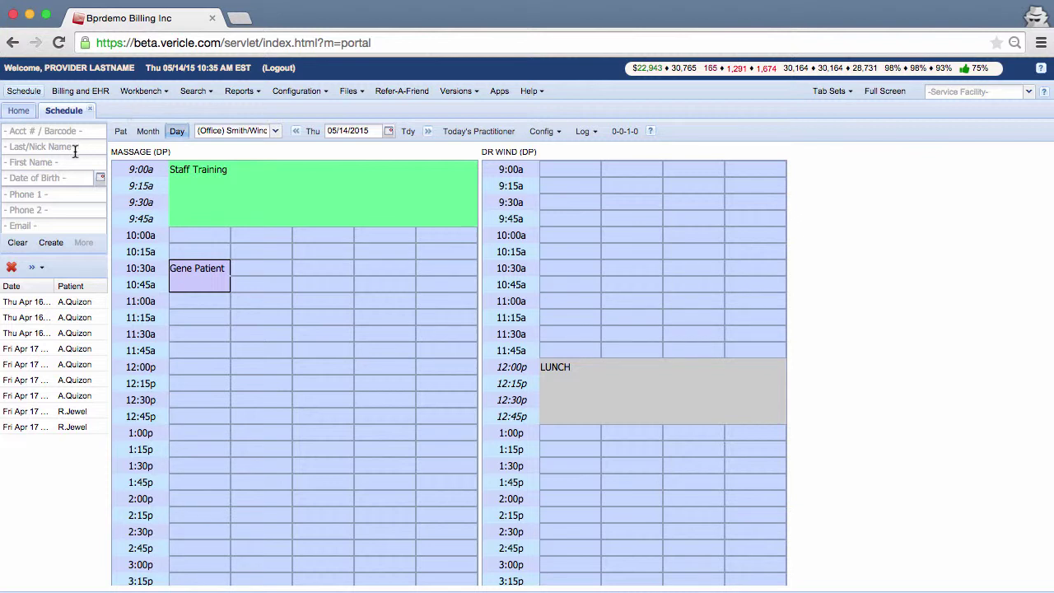
# Look up the patient by first name, select the first match, and open Point of Sale for that account.
pyautogui.click(53, 162)
pyautogui.write('Jeff')
pyautogui.press('Return')
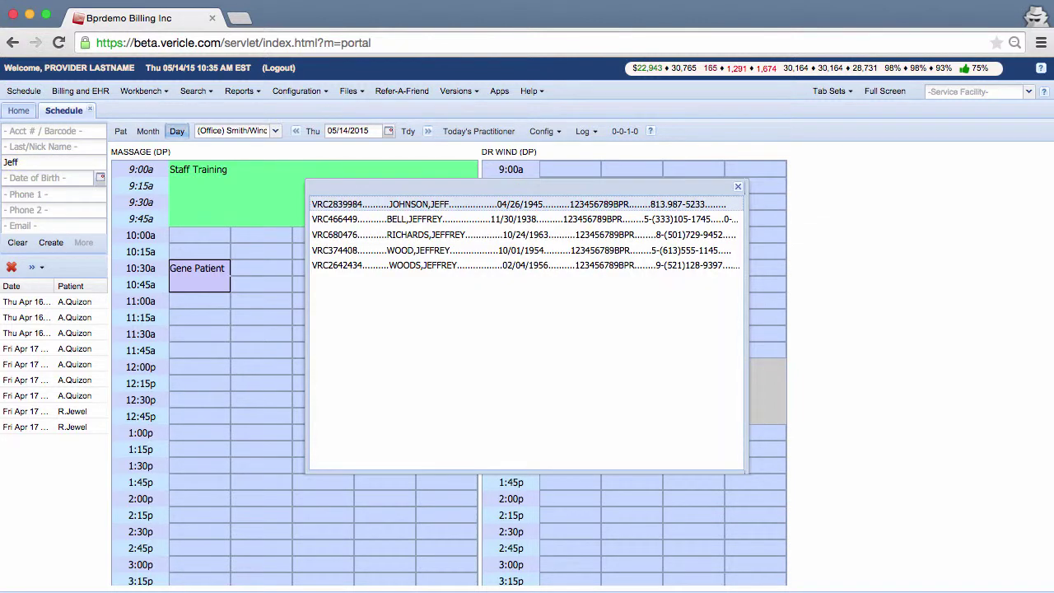
pyautogui.click(426, 204)
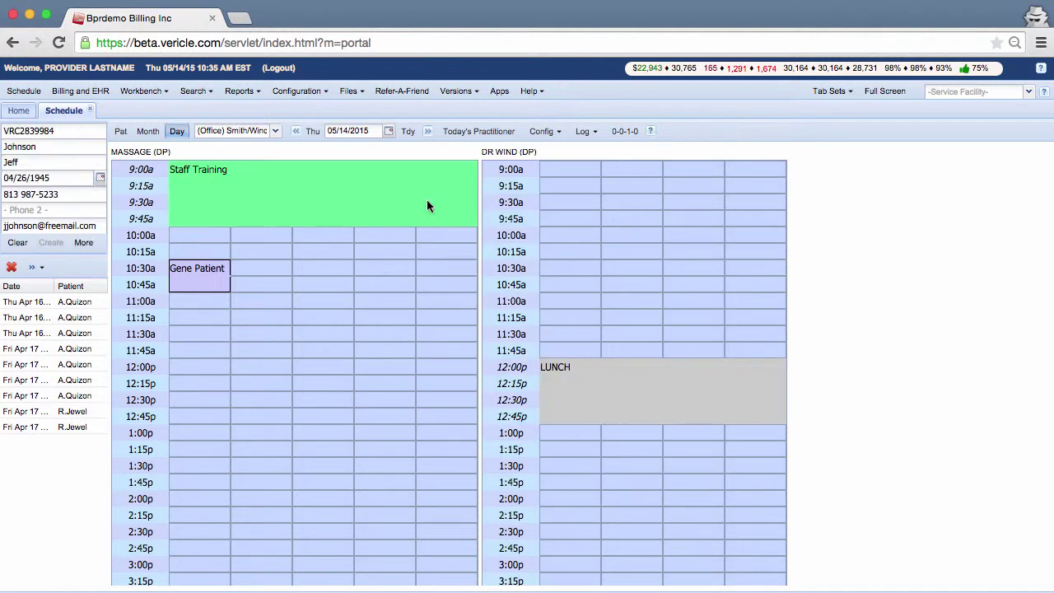
pyautogui.click(85, 244)
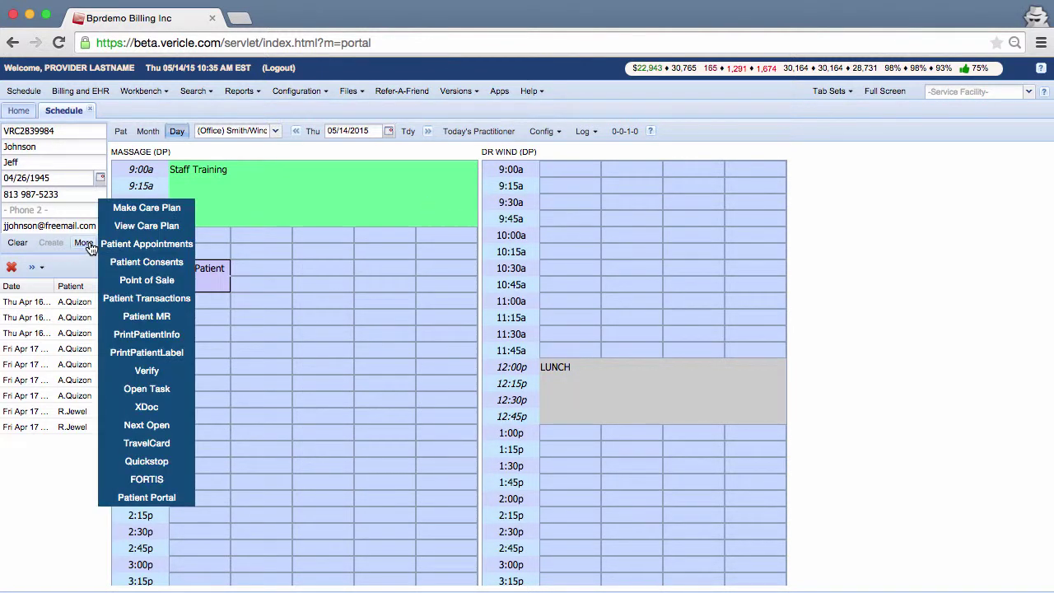
pyautogui.click(185, 282)
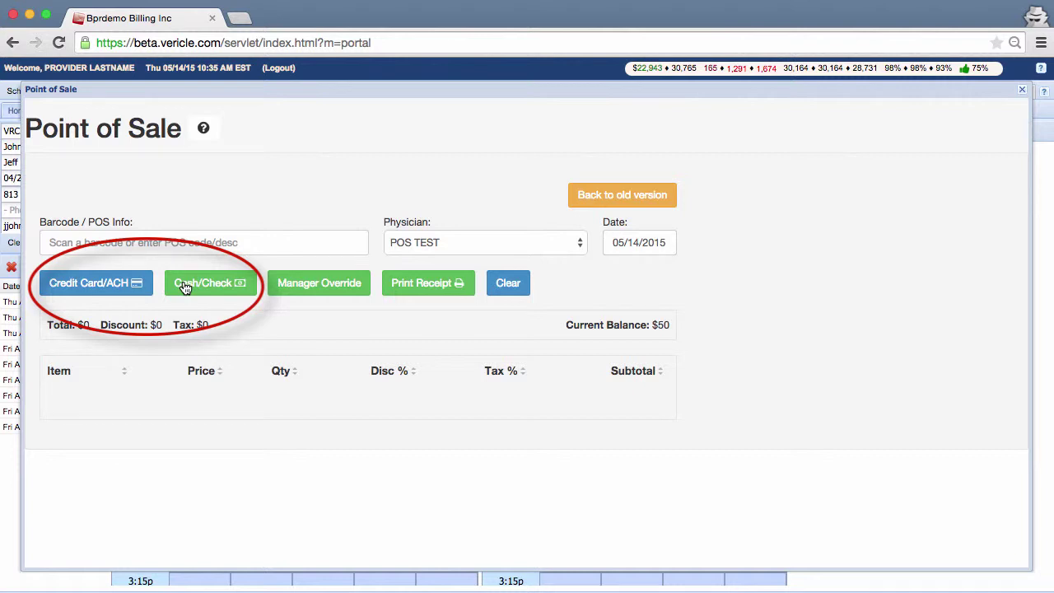
pyautogui.click(206, 293)
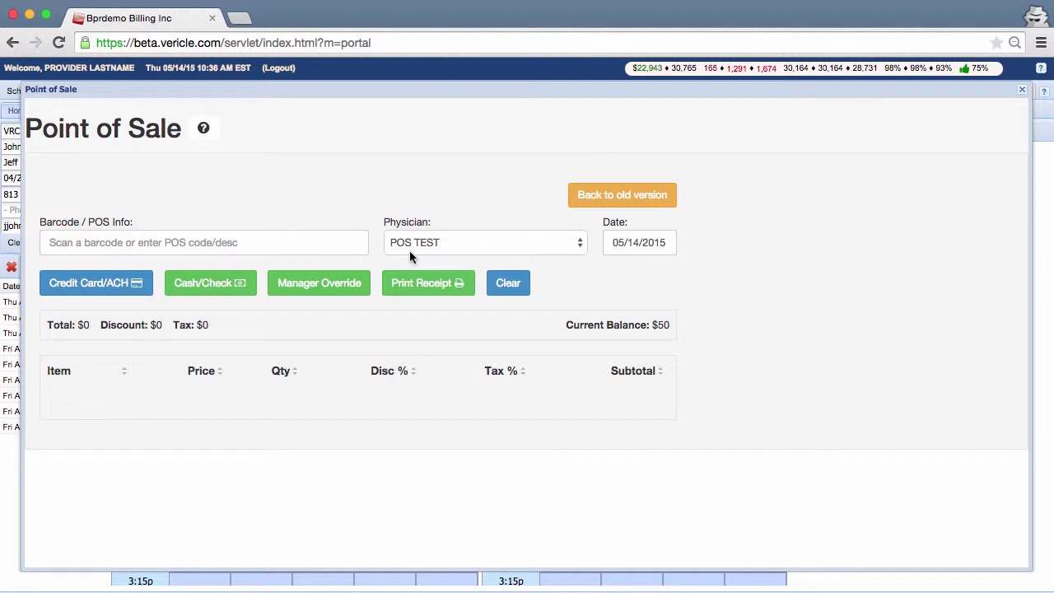
# Find items with codes starting CH0 and add CH0008 *Fiber bar to the sale.
pyautogui.click(299, 238)
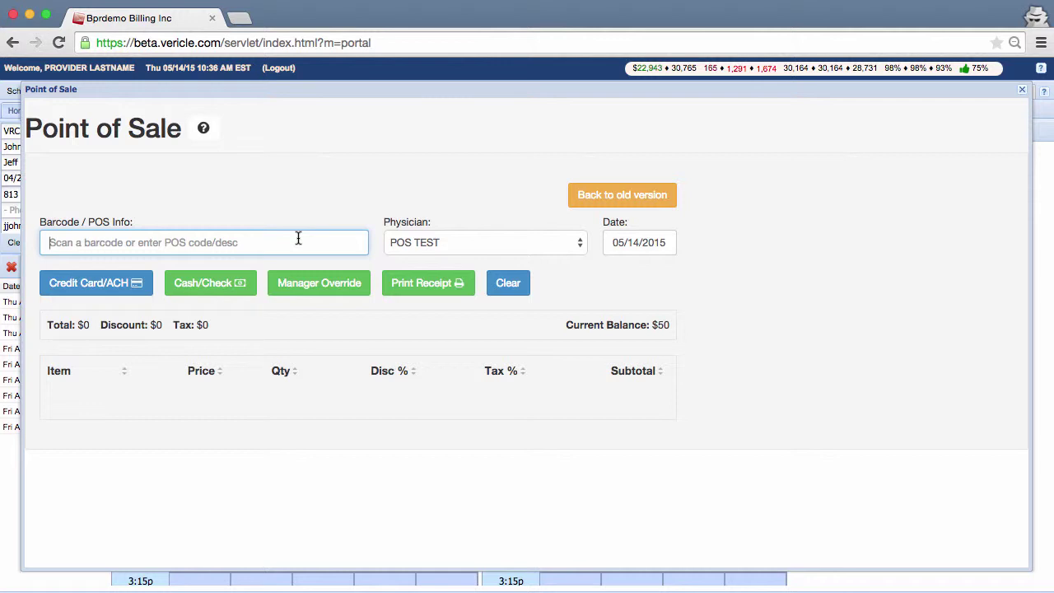
pyautogui.write('CH')
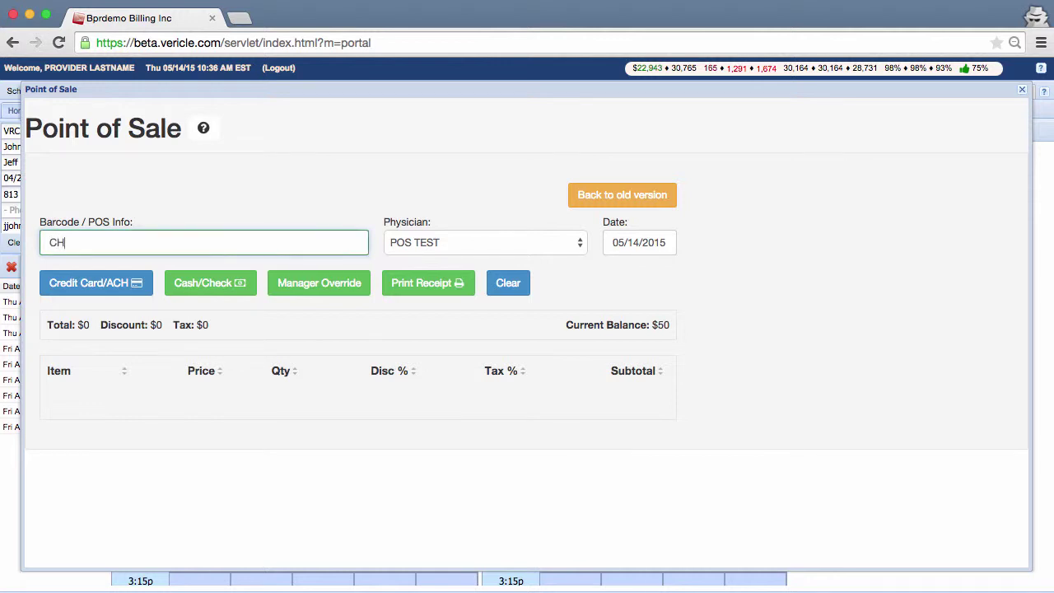
pyautogui.write('0')
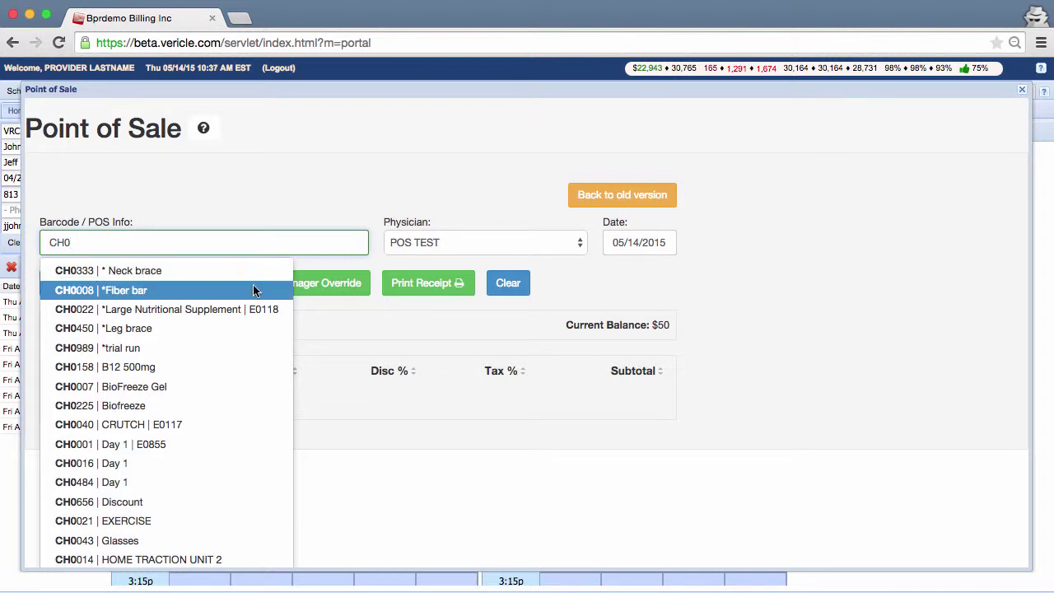
pyautogui.click(219, 295)
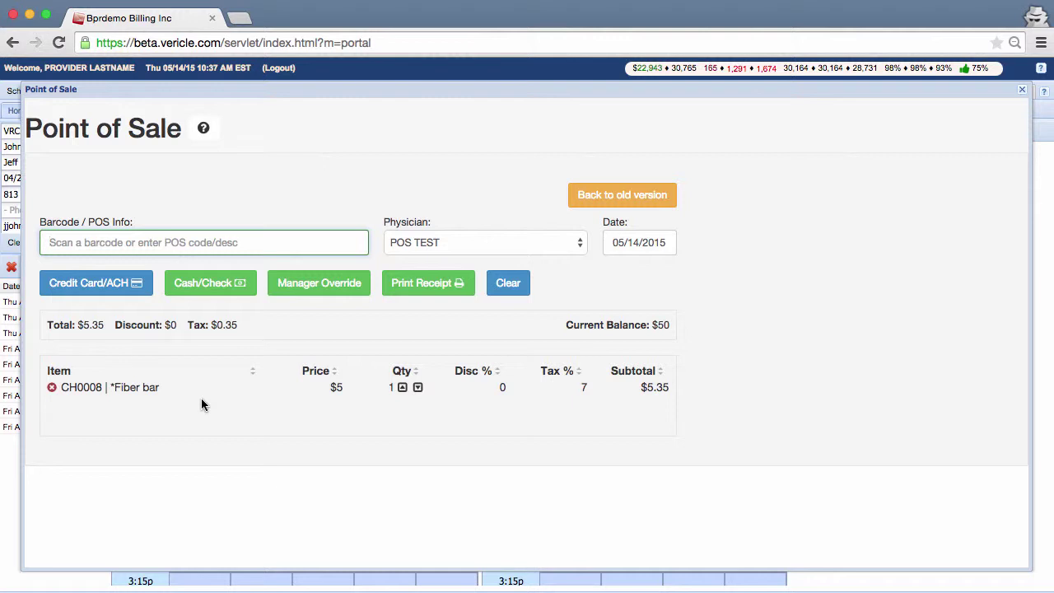
# Add item CH0500 Neck Brace - small to the sale and remove that line again.
pyautogui.click(197, 244)
pyautogui.write('CH05')
pyautogui.click(153, 272)
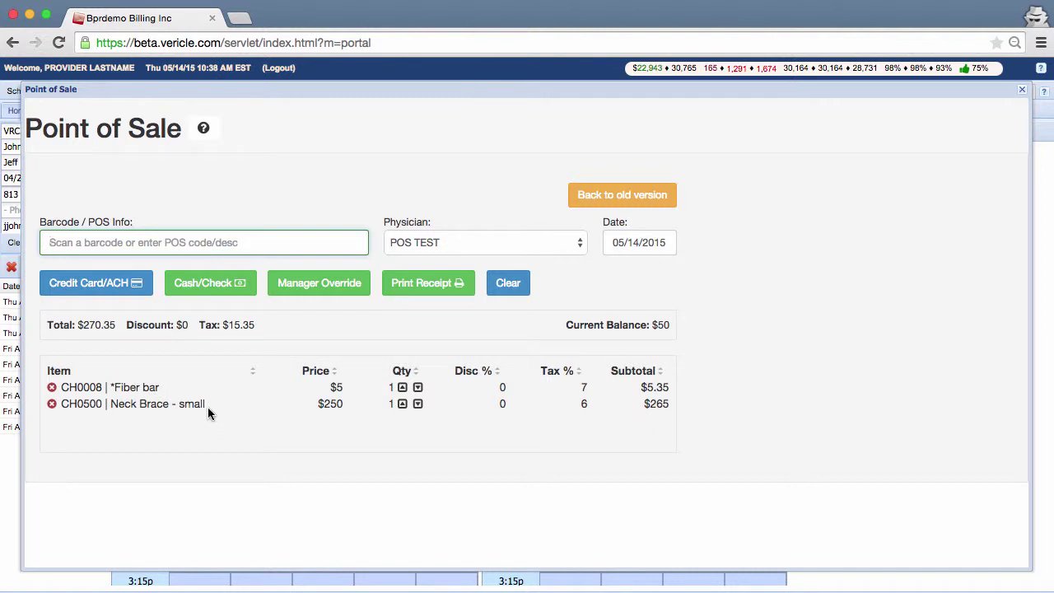
pyautogui.click(51, 404)
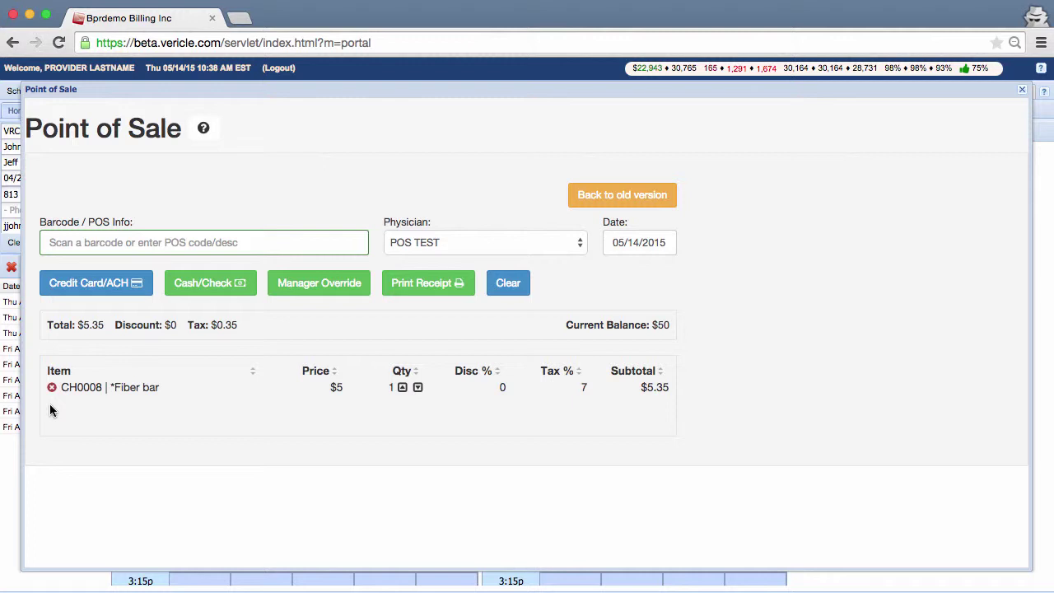
# Raise the fiber bar's quantity by one and lower it back to 1.
pyautogui.click(402, 387)
pyautogui.click(418, 390)
# Add item CH0007 BioFreeze Gel to the sale.
pyautogui.click(246, 240)
pyautogui.write('CH0007')
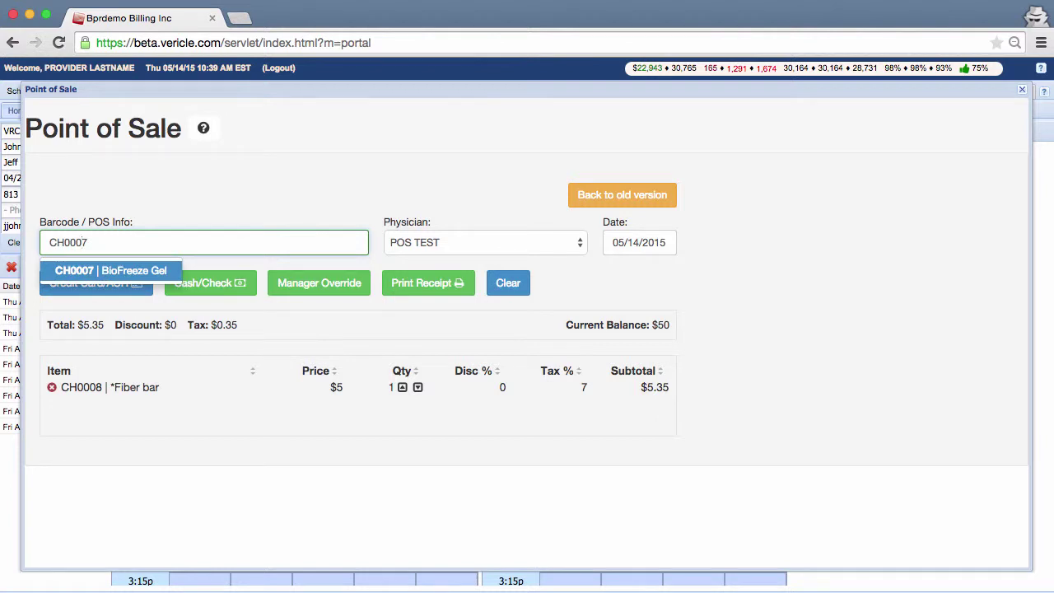
pyautogui.click(152, 272)
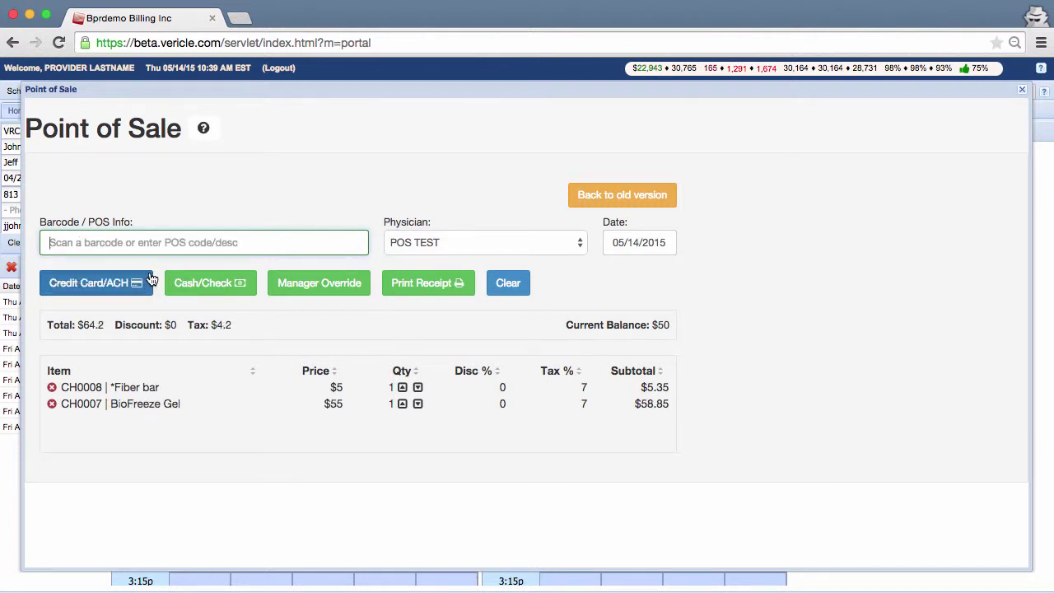
# Authorize a manager override by entering the manager's PIN and the comment "Reason: Club Member".
pyautogui.click(353, 294)
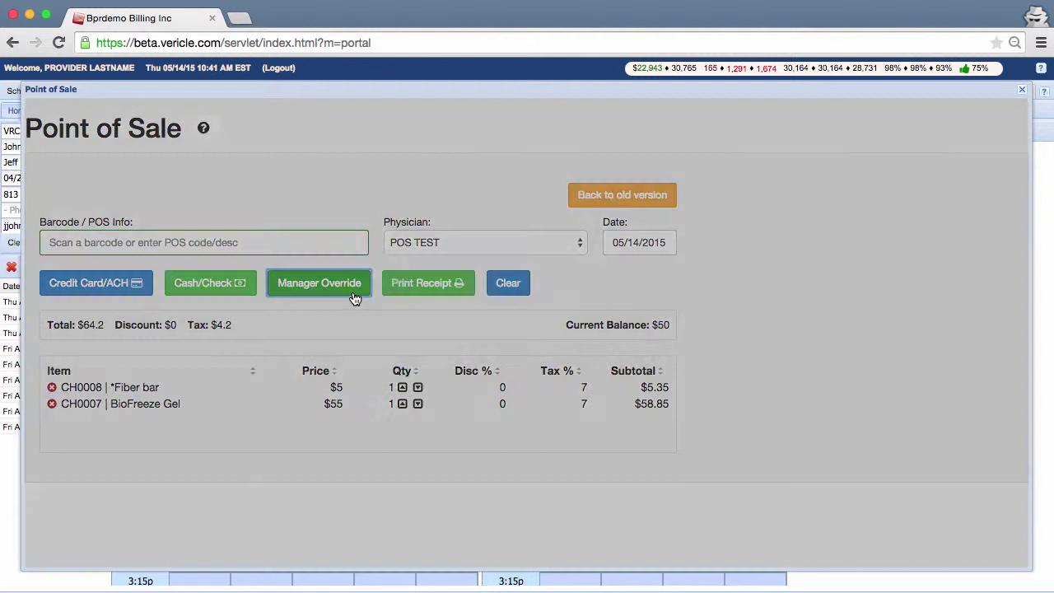
pyautogui.click(400, 226)
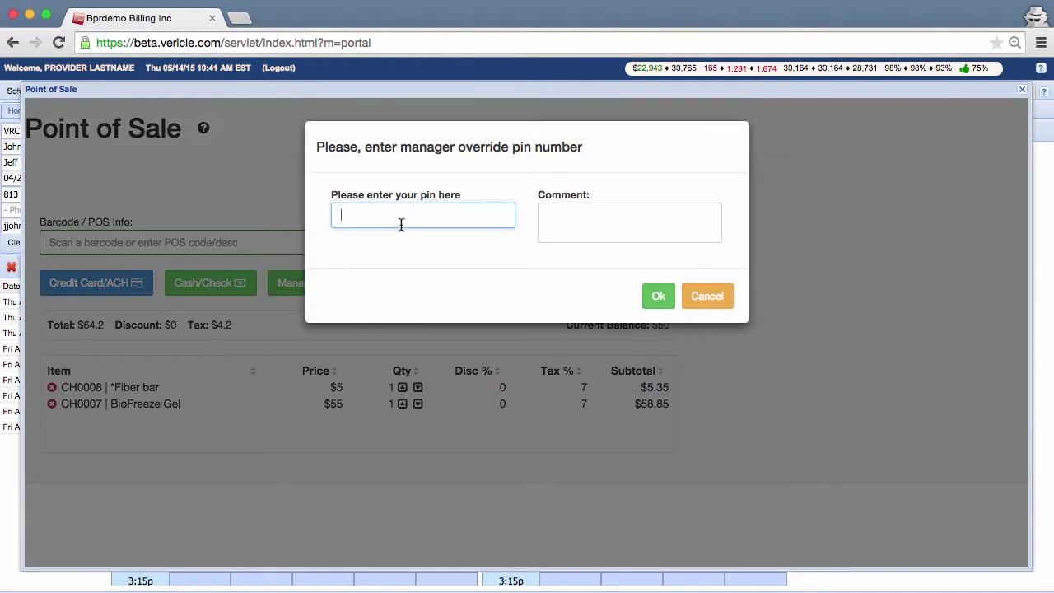
pyautogui.write('•••••')
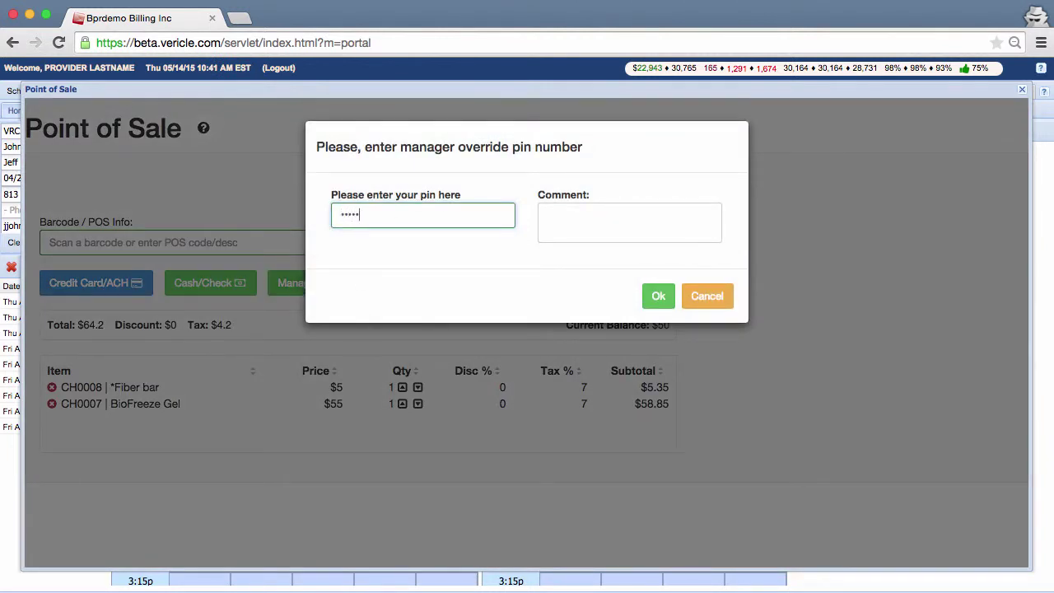
pyautogui.click(566, 220)
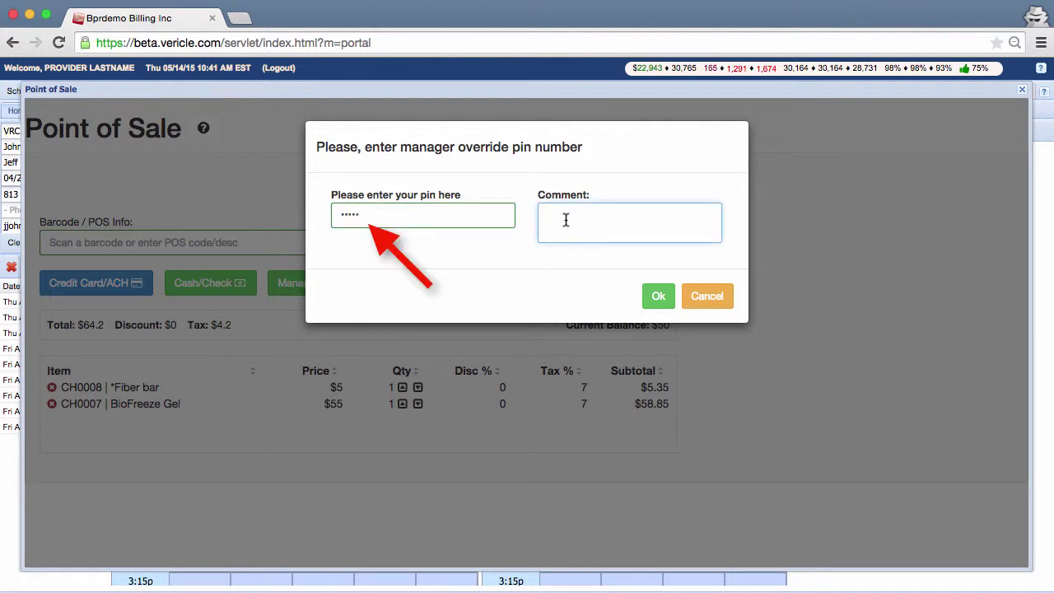
pyautogui.write('Rea')
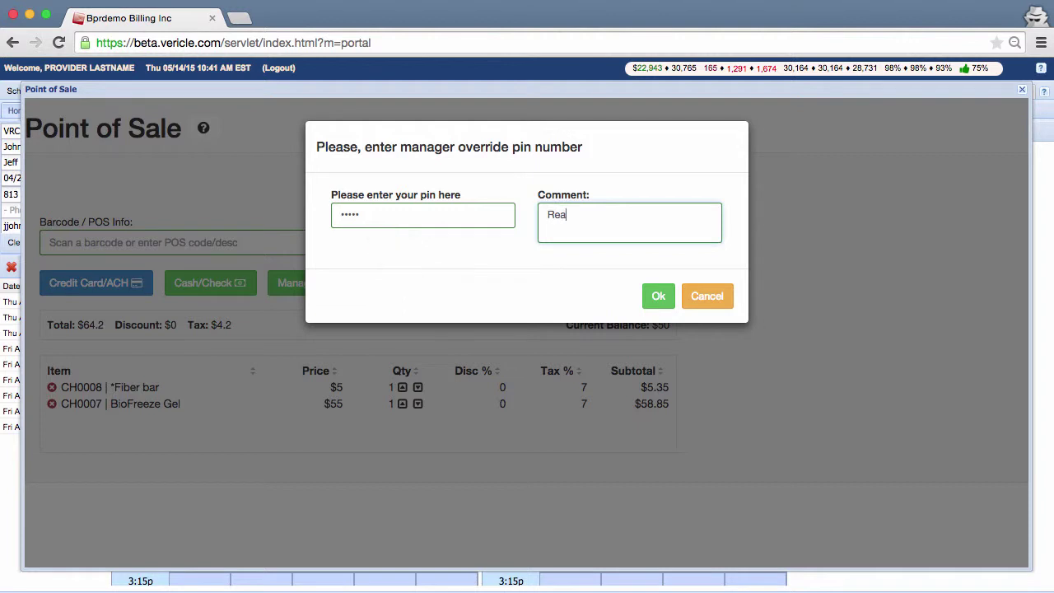
pyautogui.write('son: Club Member')
pyautogui.click(650, 295)
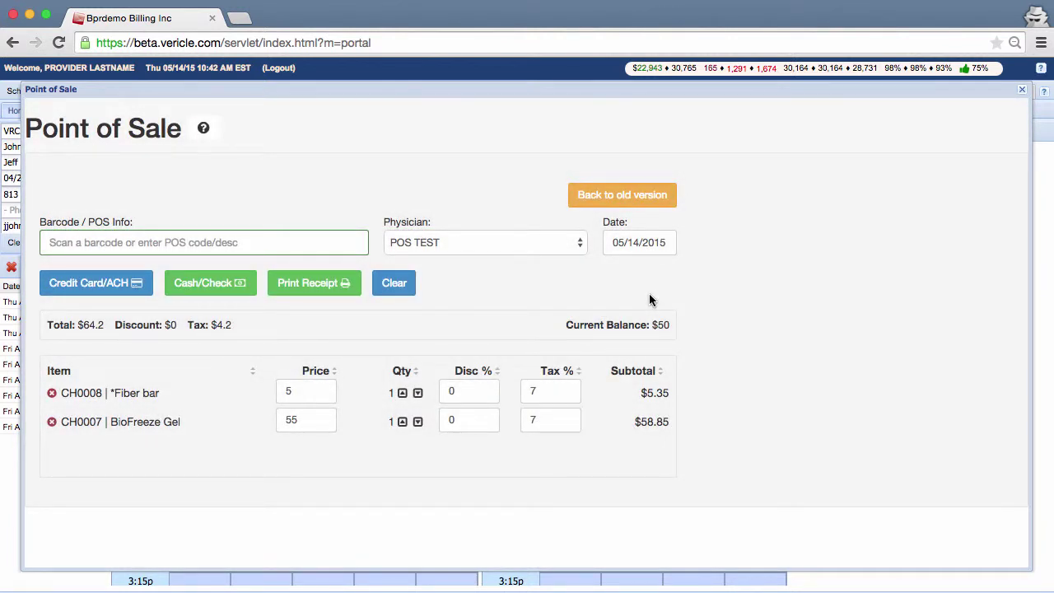
# Set the discount on the BioFreeze Gel line to 10%.
pyautogui.click(477, 422)
pyautogui.press('Left')
pyautogui.write('1')
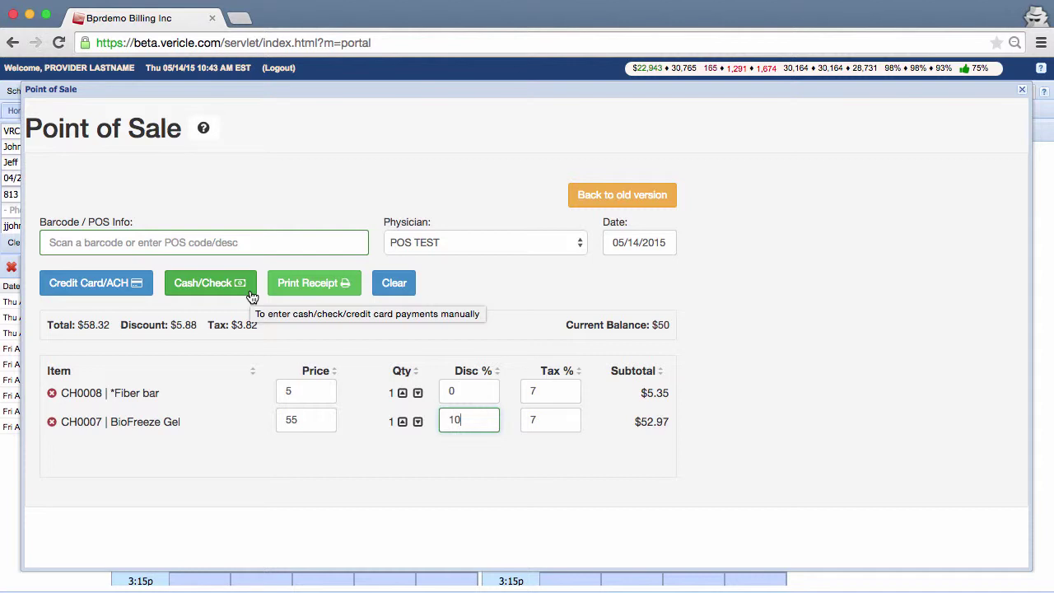
# Record a manual payment of type Cash and save the sale as paid in full.
pyautogui.click(221, 292)
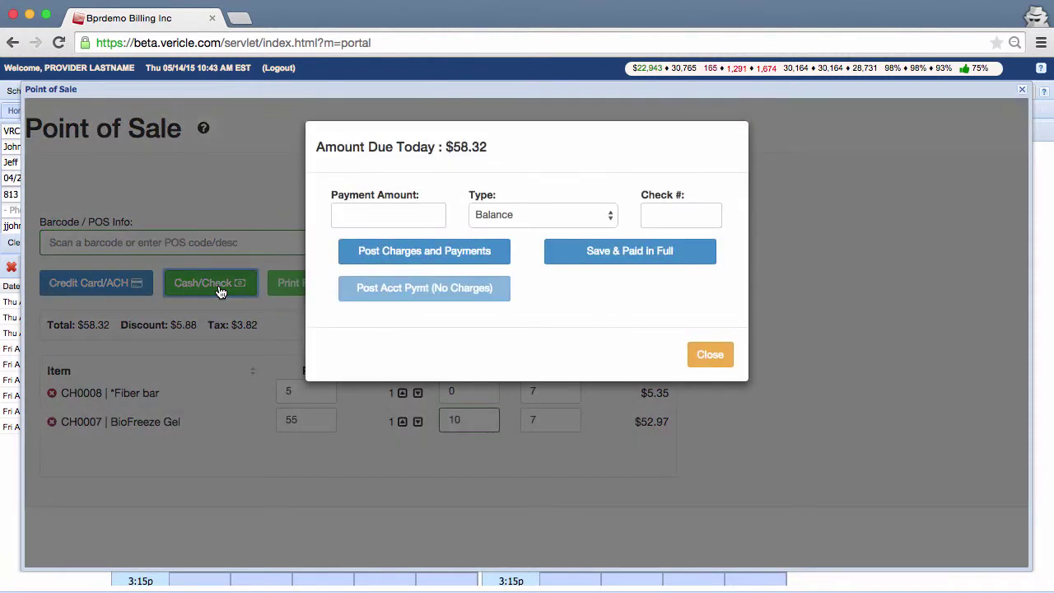
pyautogui.click(612, 220)
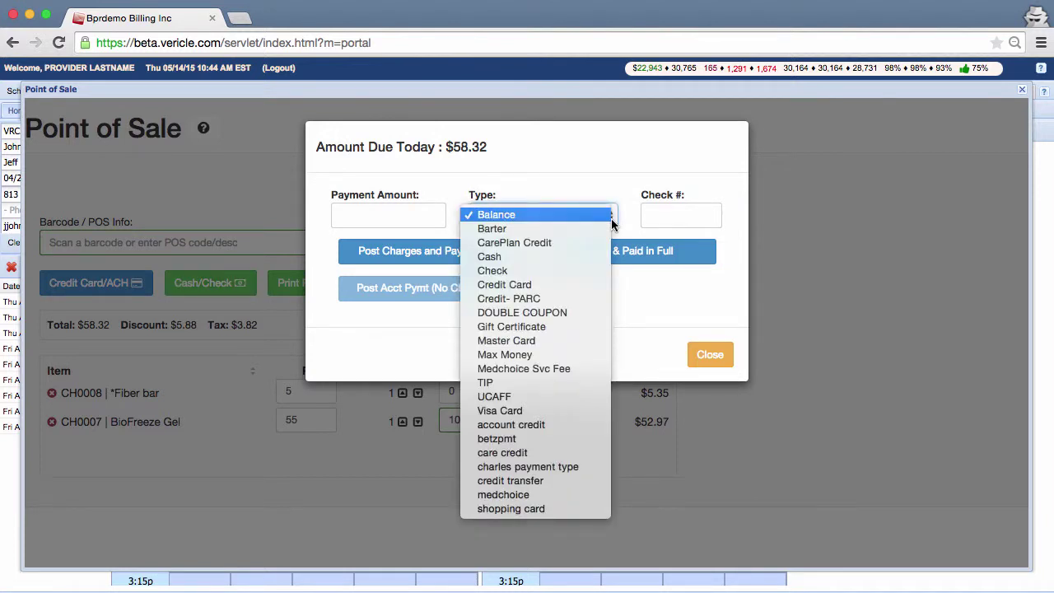
pyautogui.click(528, 257)
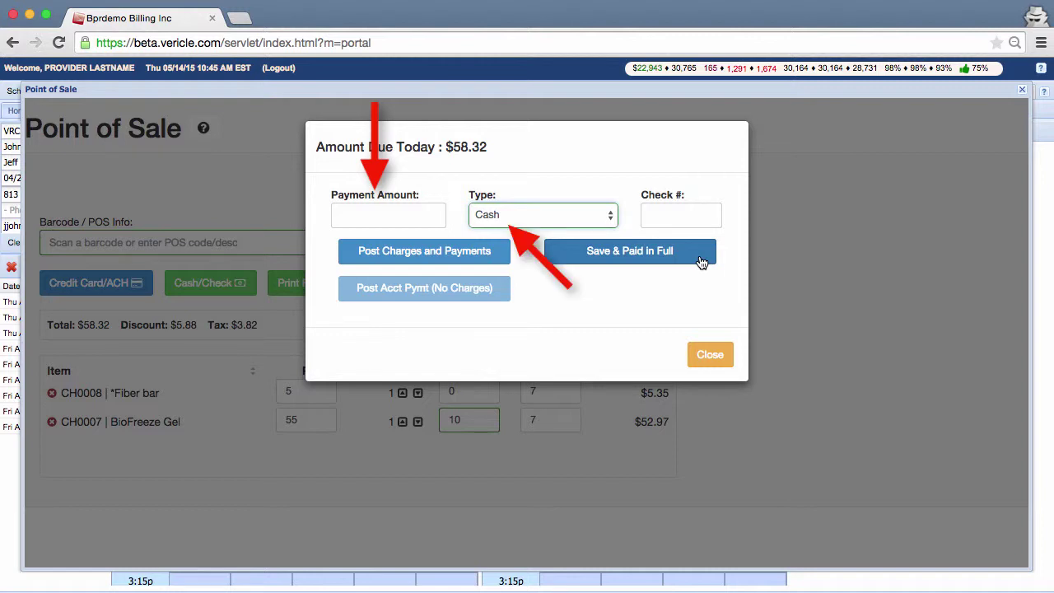
pyautogui.click(420, 216)
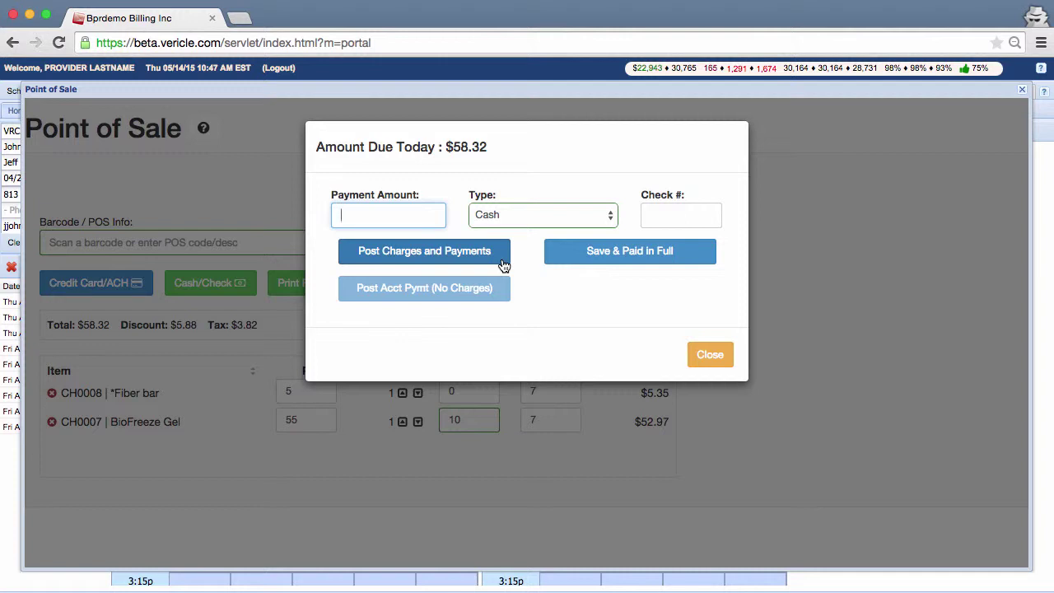
pyautogui.click(618, 263)
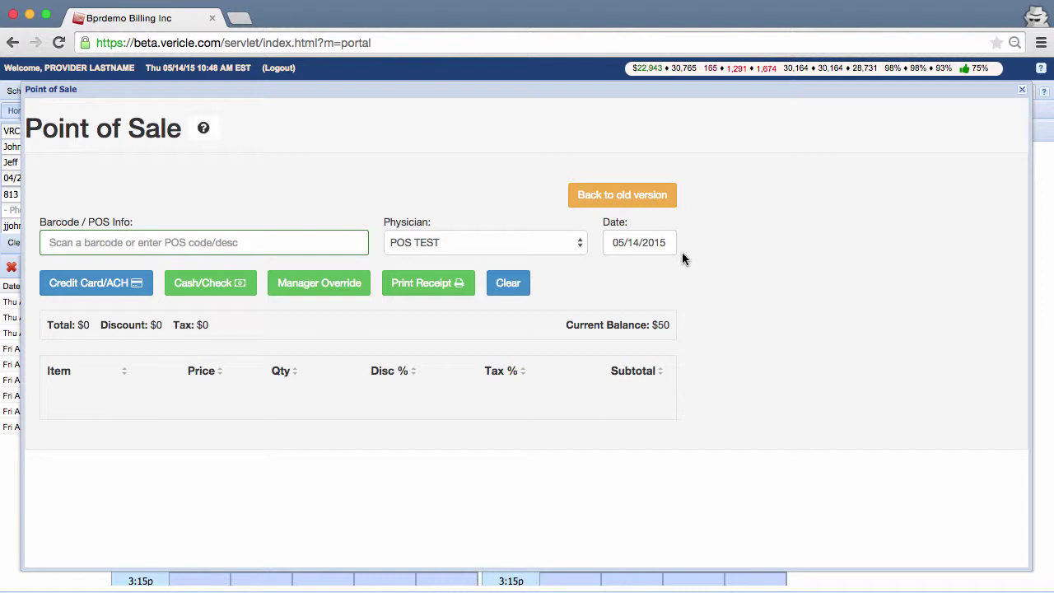
# Generate the patient's receipt for the completed sale and open it as a printable PDF.
pyautogui.click(427, 288)
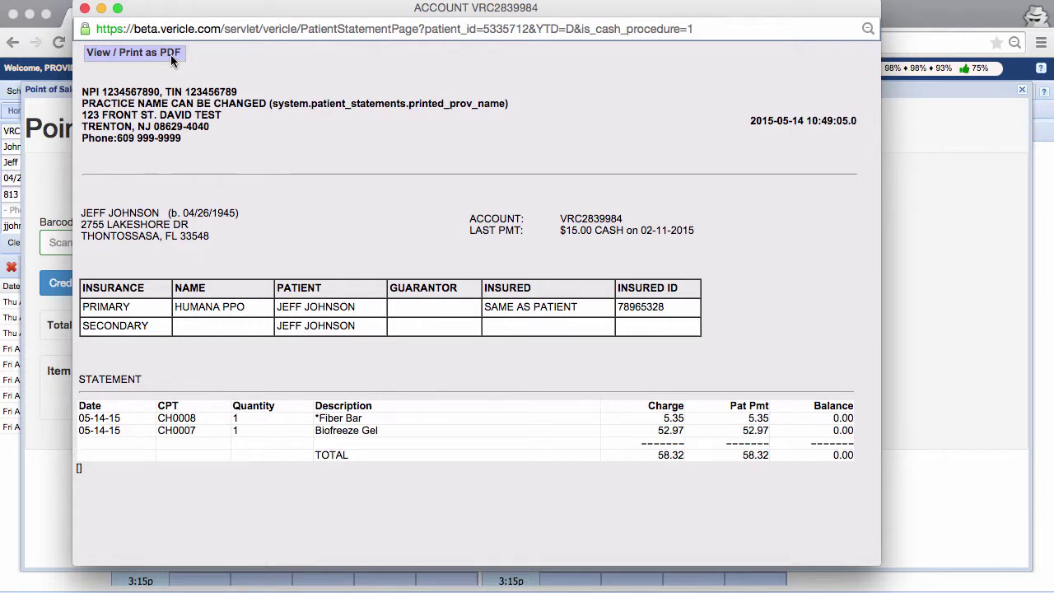
pyautogui.click(170, 54)
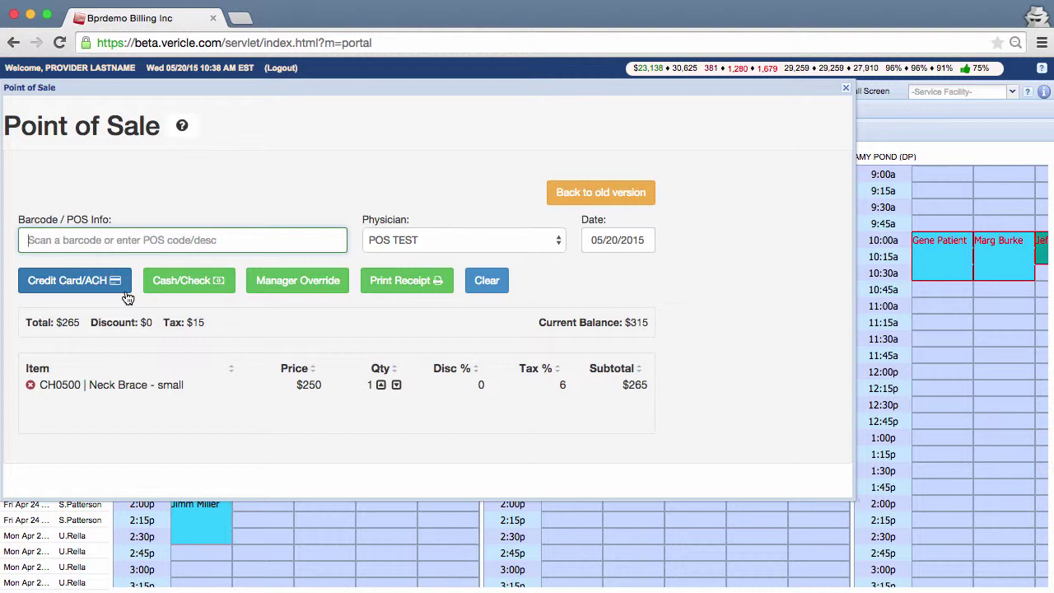
# Record a manual Credit Card payment of 265 for the small neck brace and save it as paid in full.
pyautogui.click(221, 294)
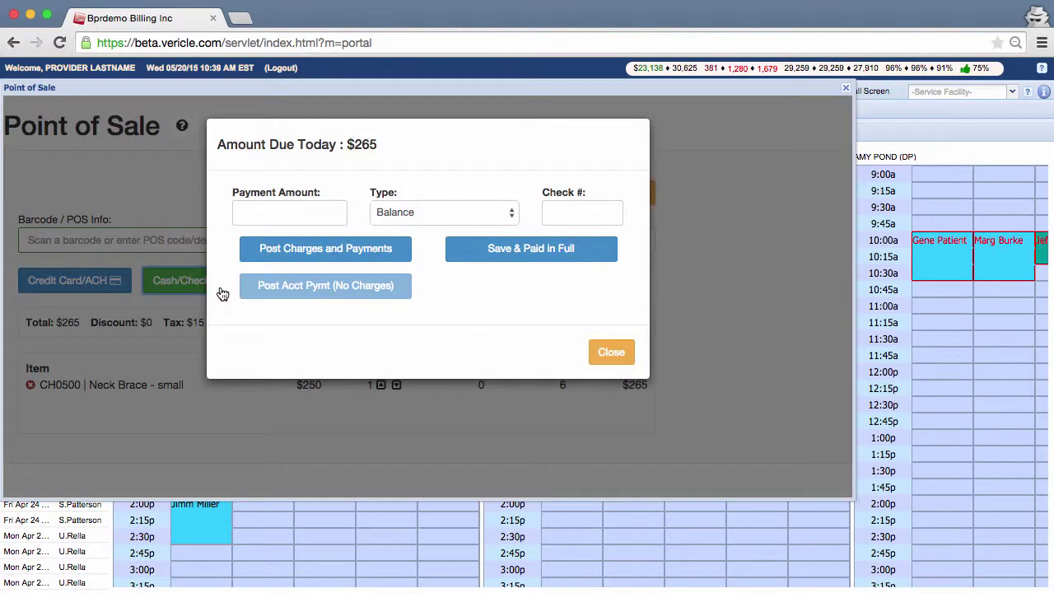
pyautogui.click(513, 221)
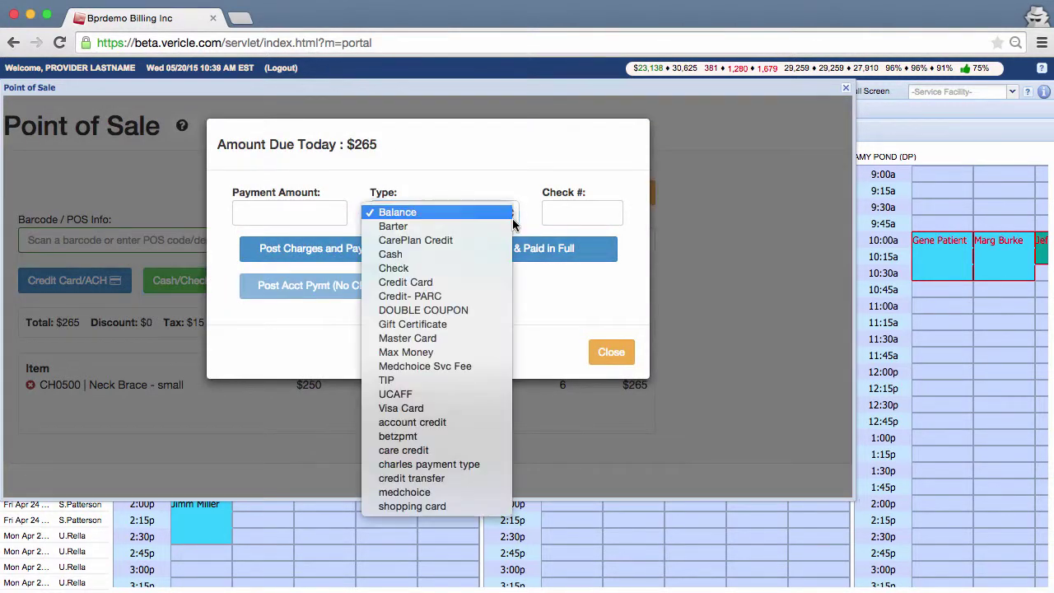
pyautogui.click(491, 283)
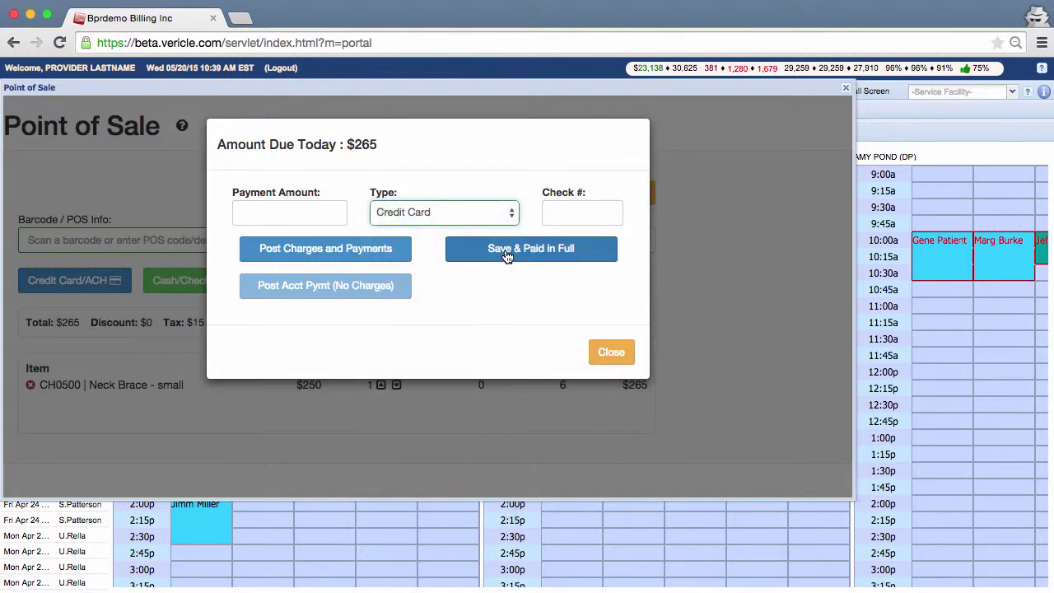
pyautogui.click(606, 250)
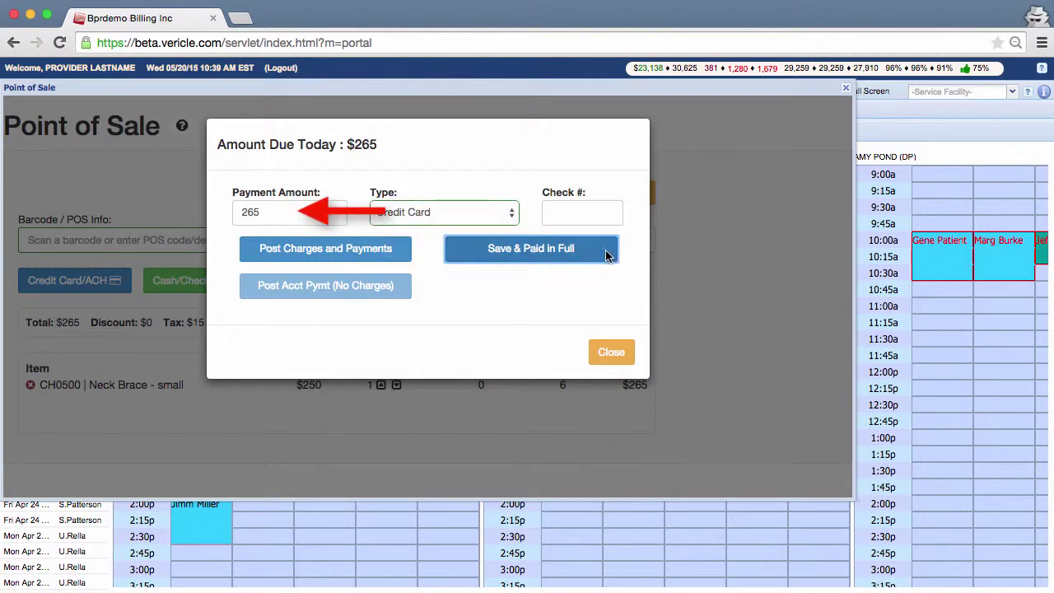